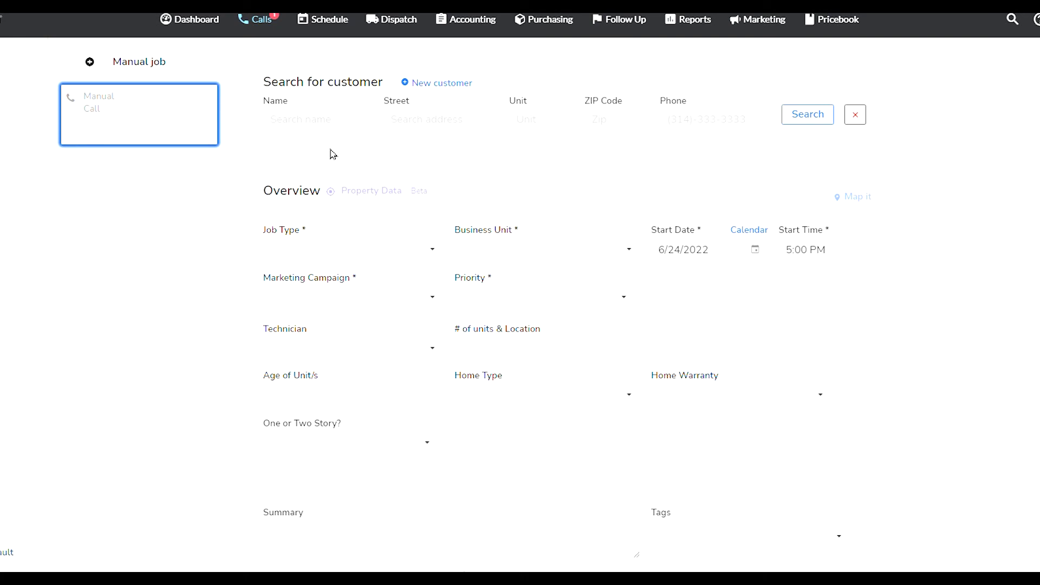
- Search for the test customer by name and select the matching customer record for the manual job
click(354, 127)
text(robert test)
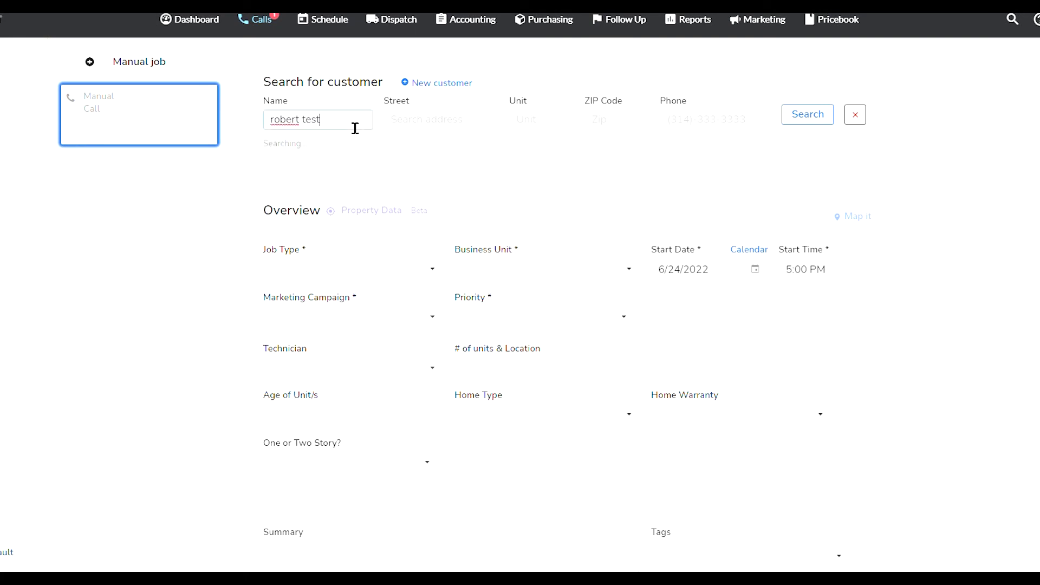
click(330, 187)
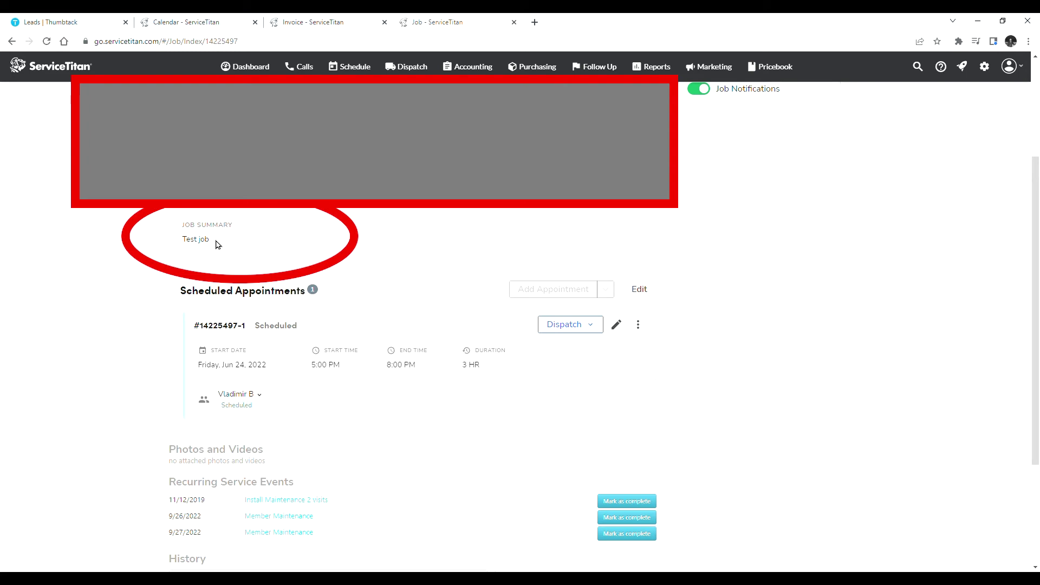
scroll(799, 253, down, 2)
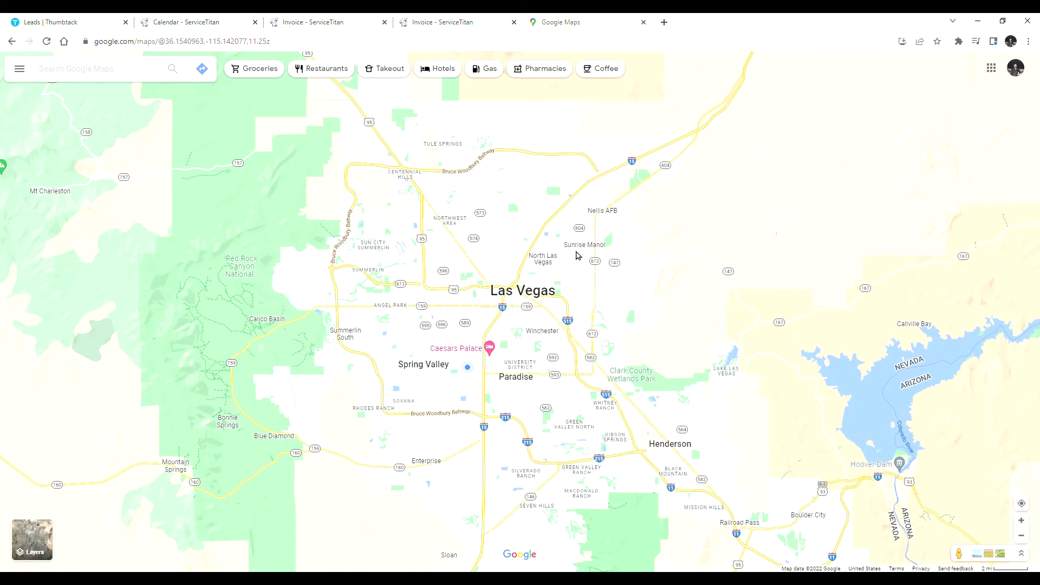
- Examine the Las Vegas area more closely in Google Maps, and close the map
scroll(424, 281, up, 1)
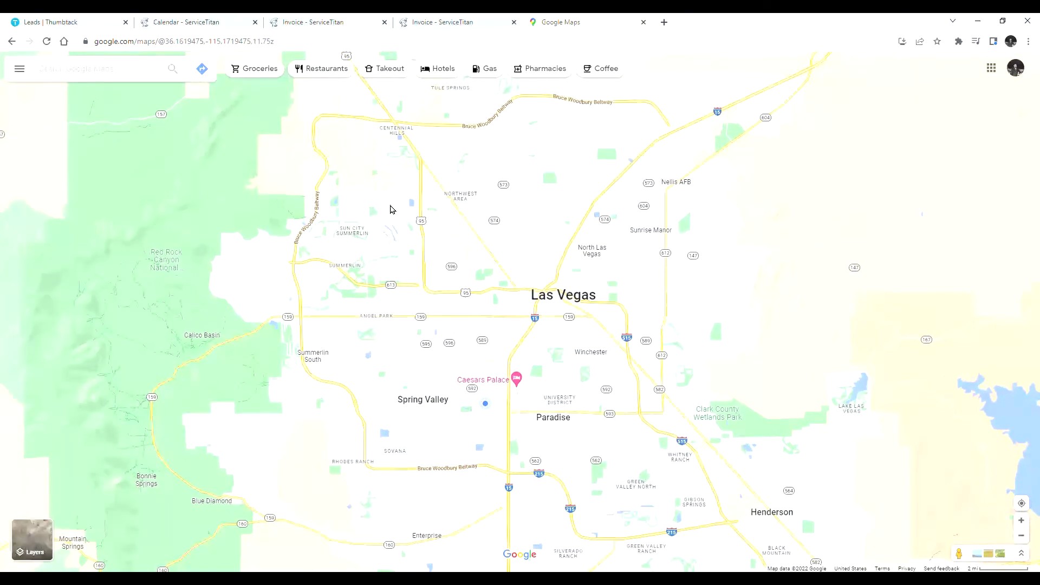
drag(367, 177, 288, 181)
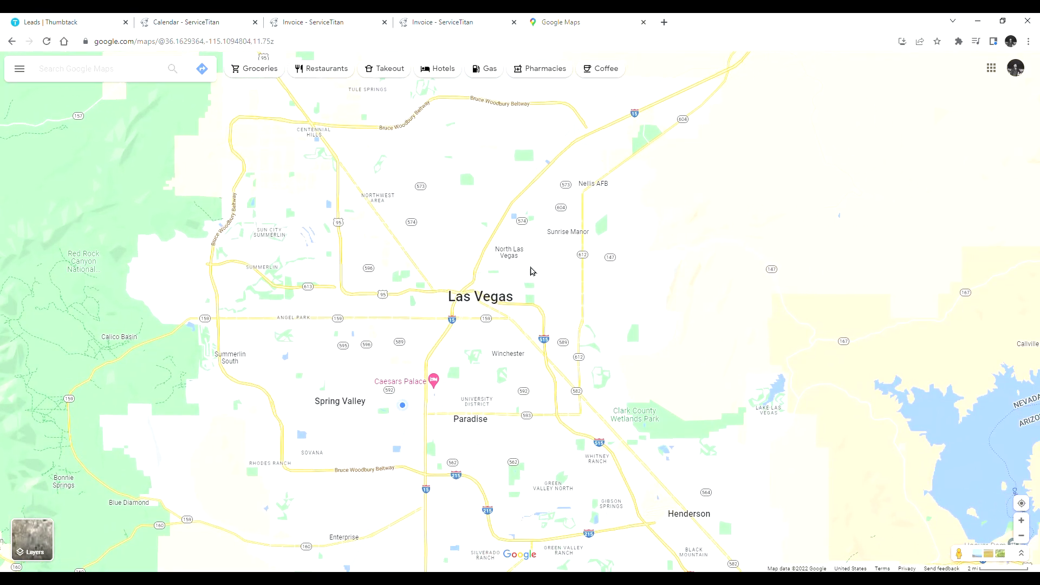
scroll(593, 313, up, 1)
drag(553, 284, 575, 293)
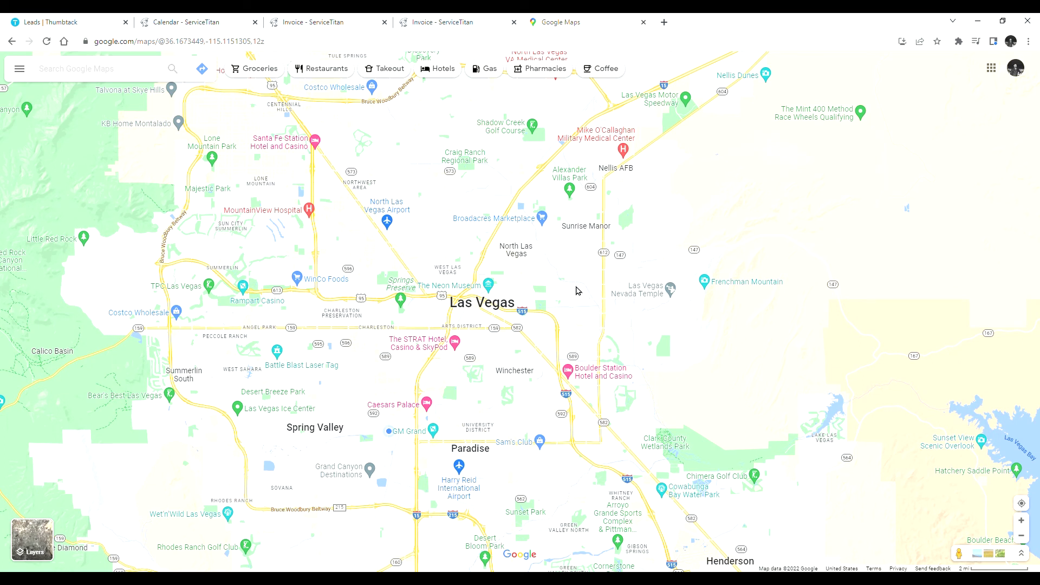
key(ctrl+w)
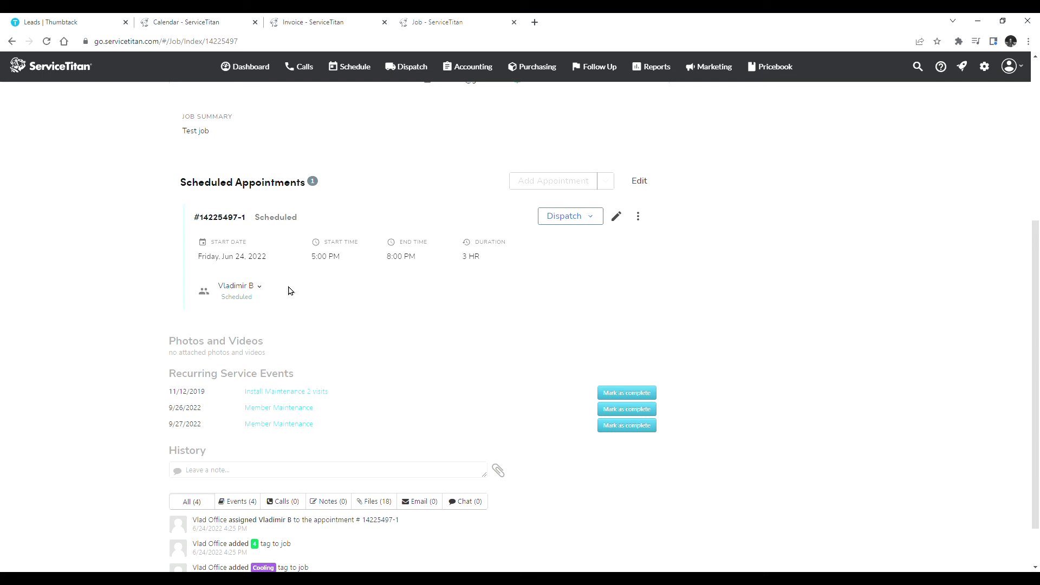
- Dispatch the assigned technician to the scheduled appointment
click(638, 220)
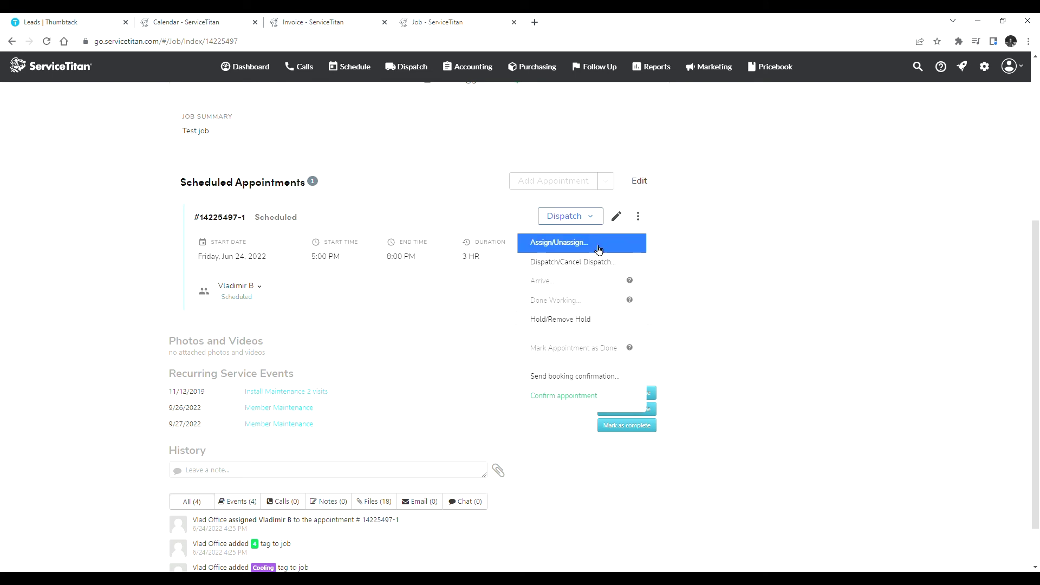
click(745, 267)
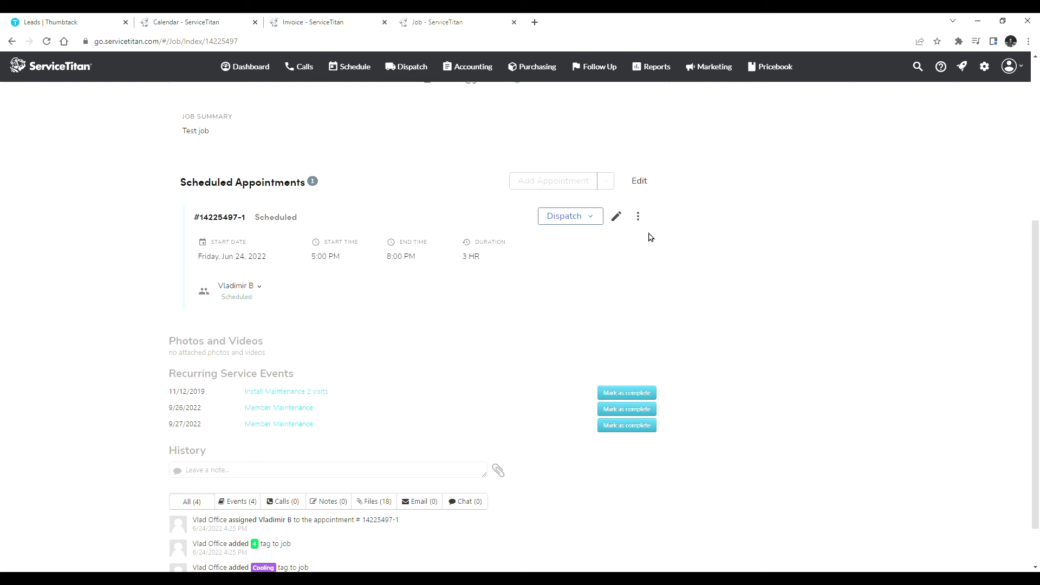
click(594, 220)
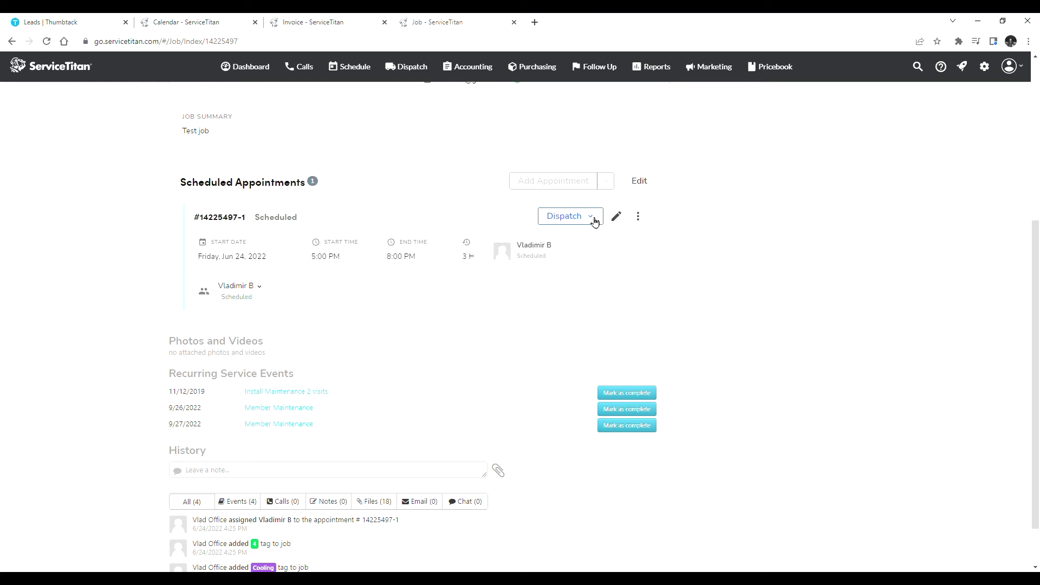
click(549, 255)
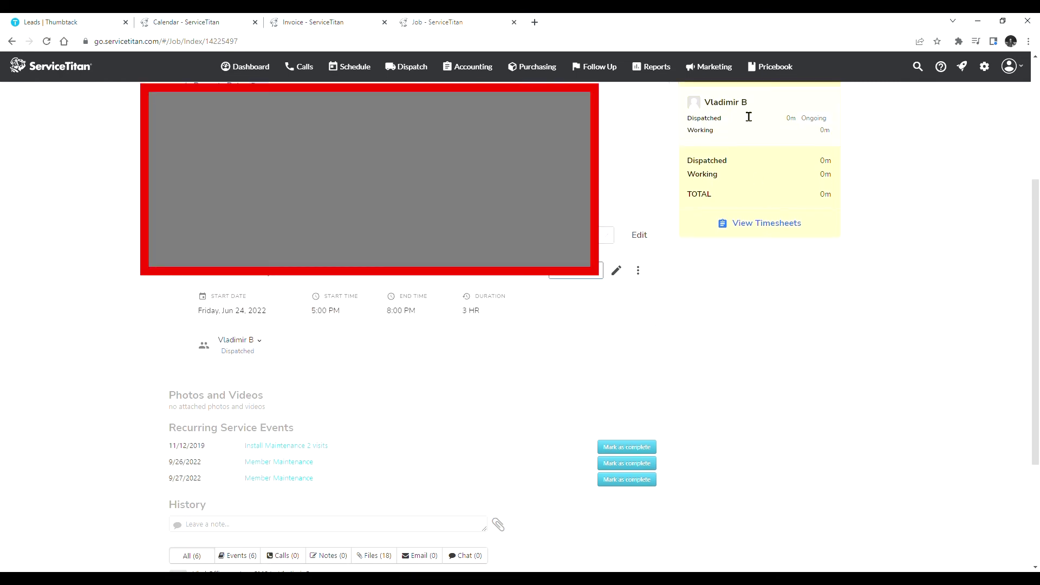
- Check the job's status and timesheets, and mark the dispatched technician as arrived at the appointment
scroll(846, 229, up, 2)
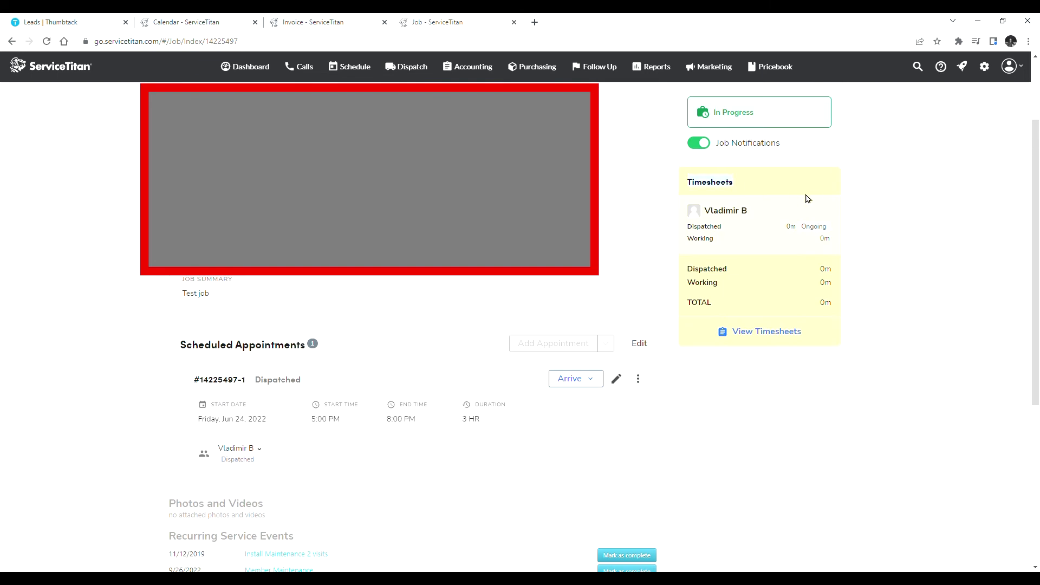
click(715, 112)
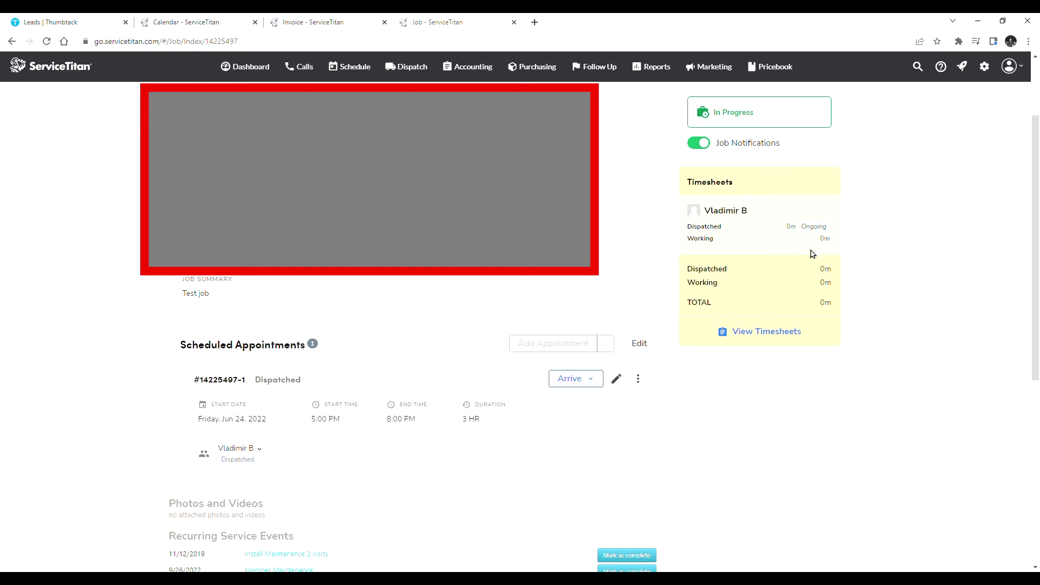
scroll(652, 285, down, 1)
click(585, 325)
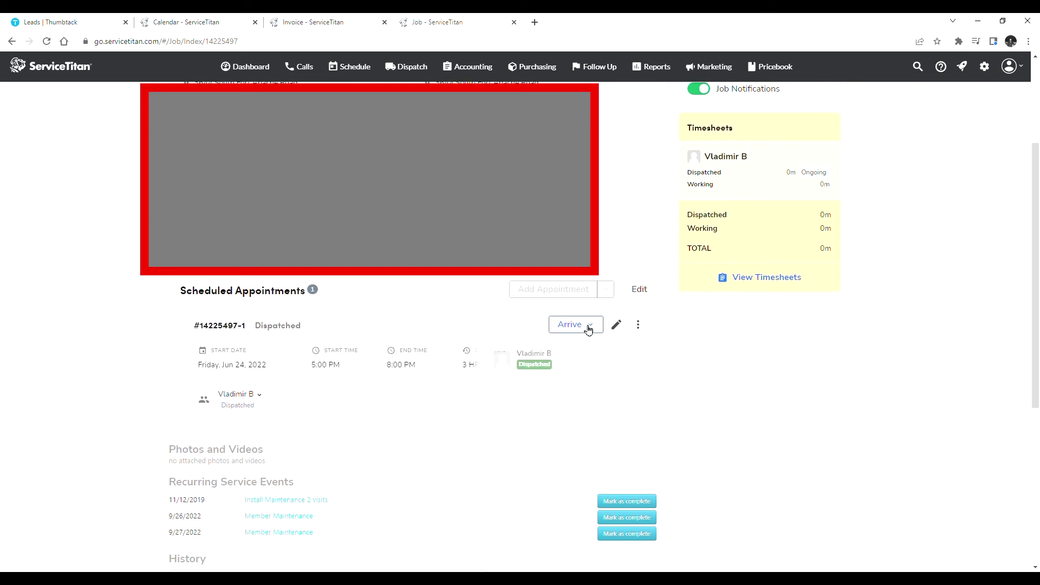
click(576, 358)
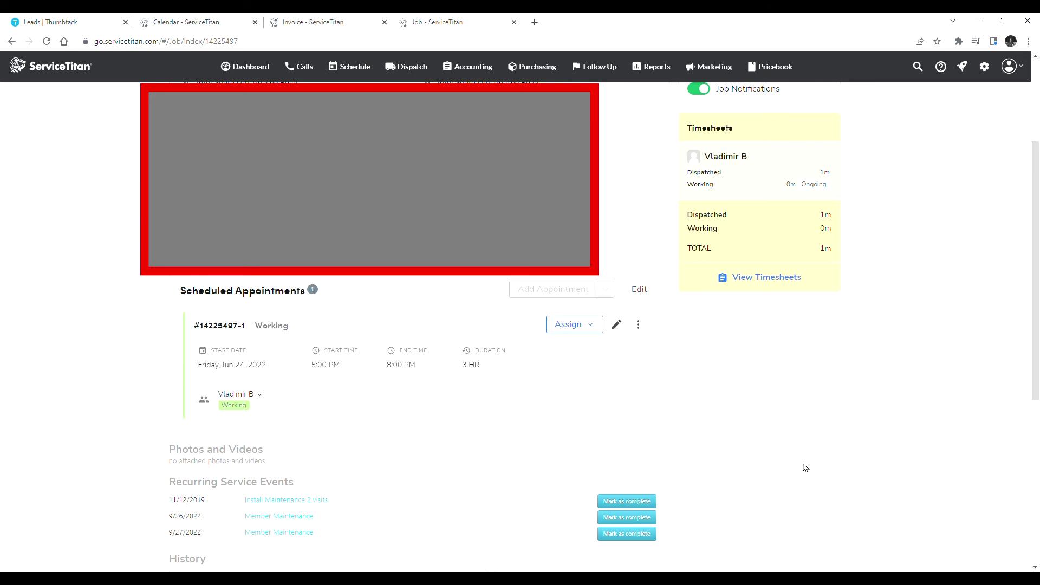
- Start the Complete Job action for the job in progress
scroll(785, 406, up, 3)
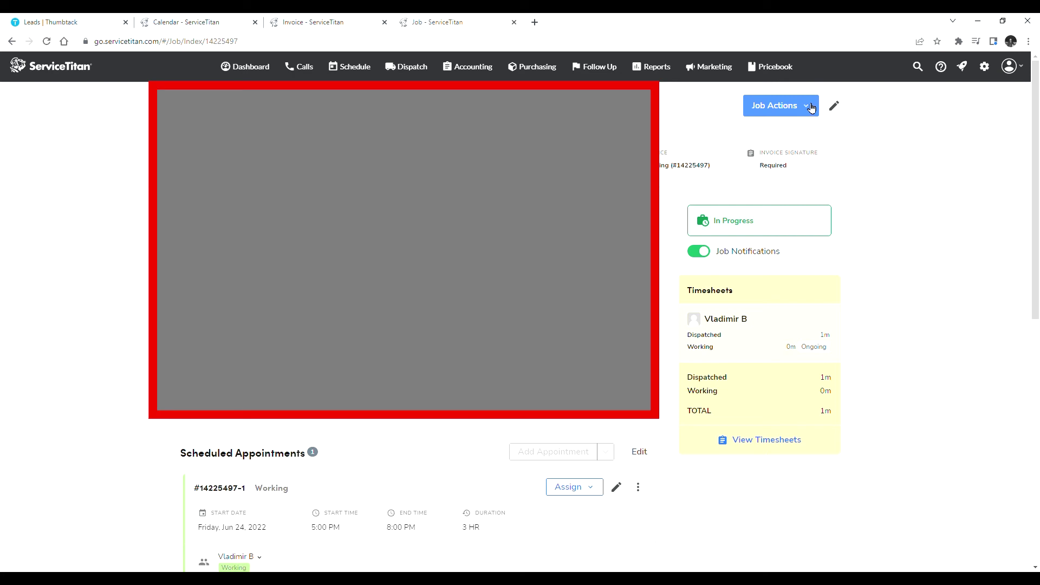
scroll(611, 477, down, 2)
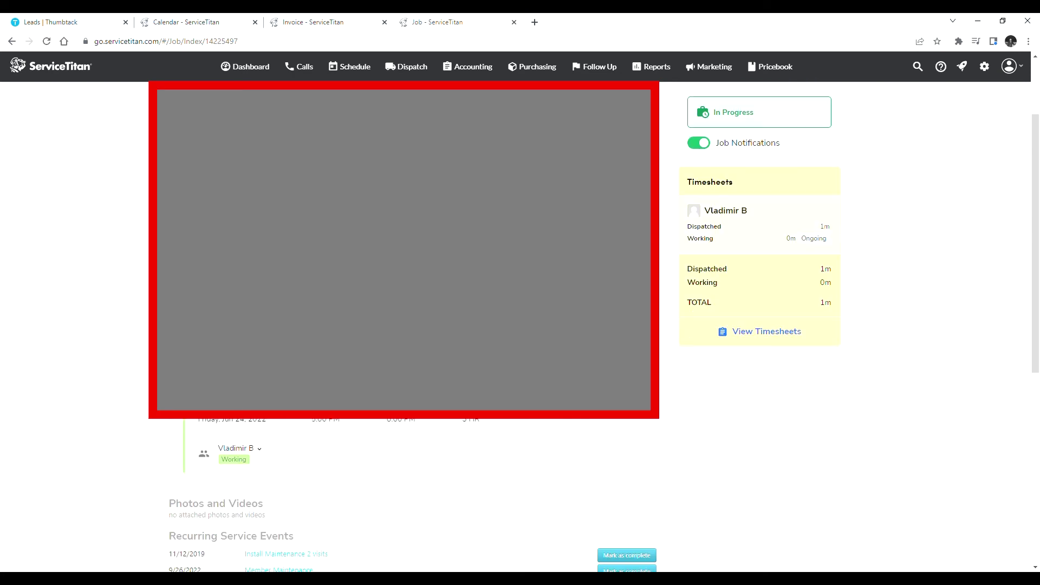
scroll(611, 477, up, 2)
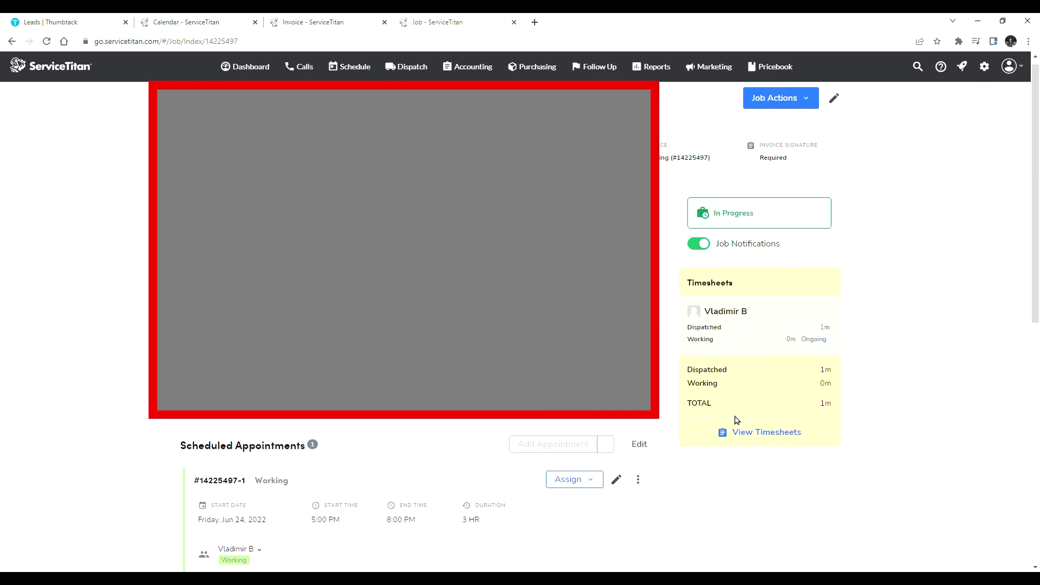
click(812, 110)
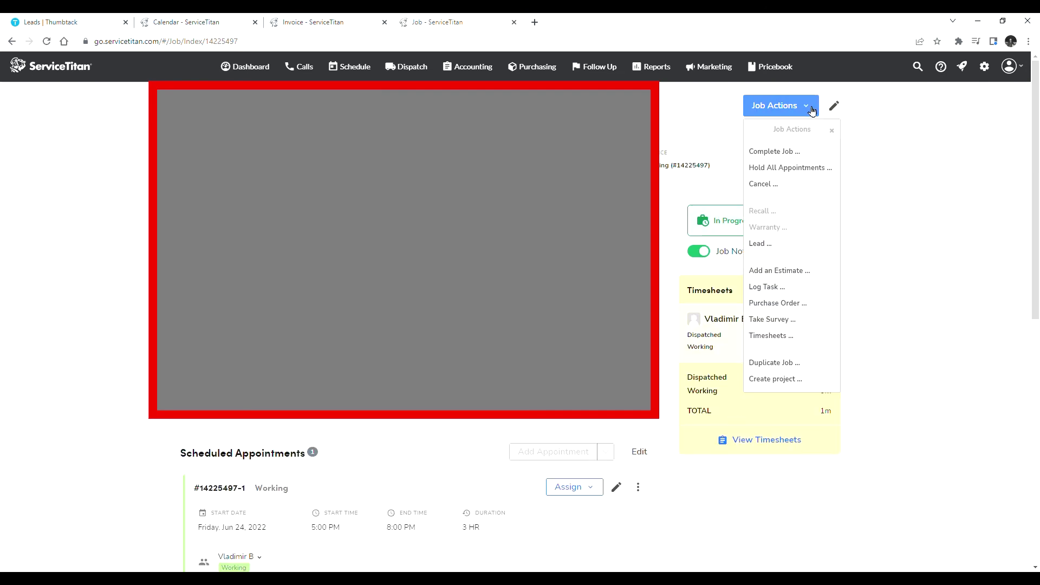
click(808, 156)
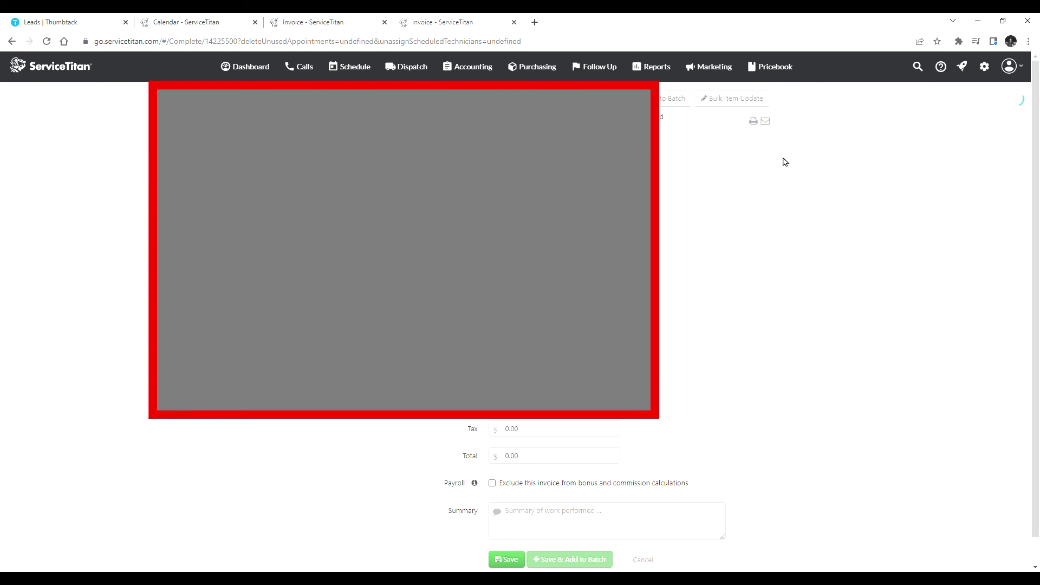
scroll(752, 253, down, 1)
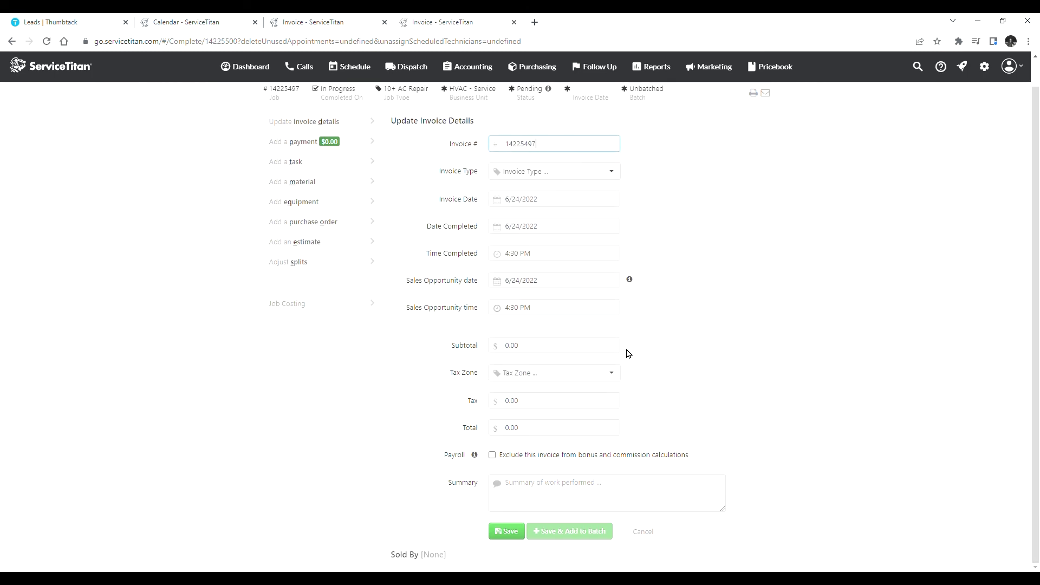
click(312, 161)
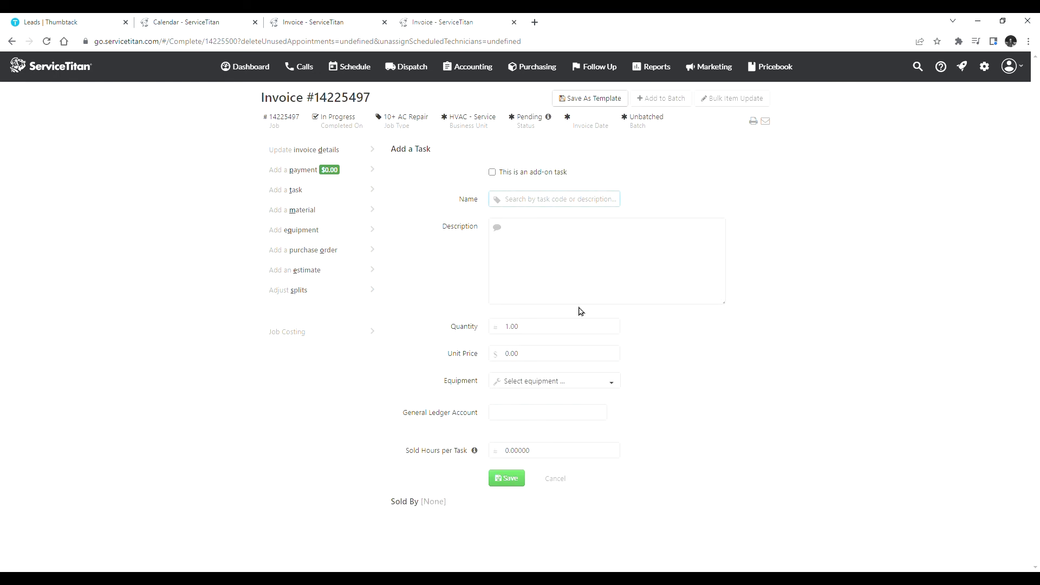
click(556, 478)
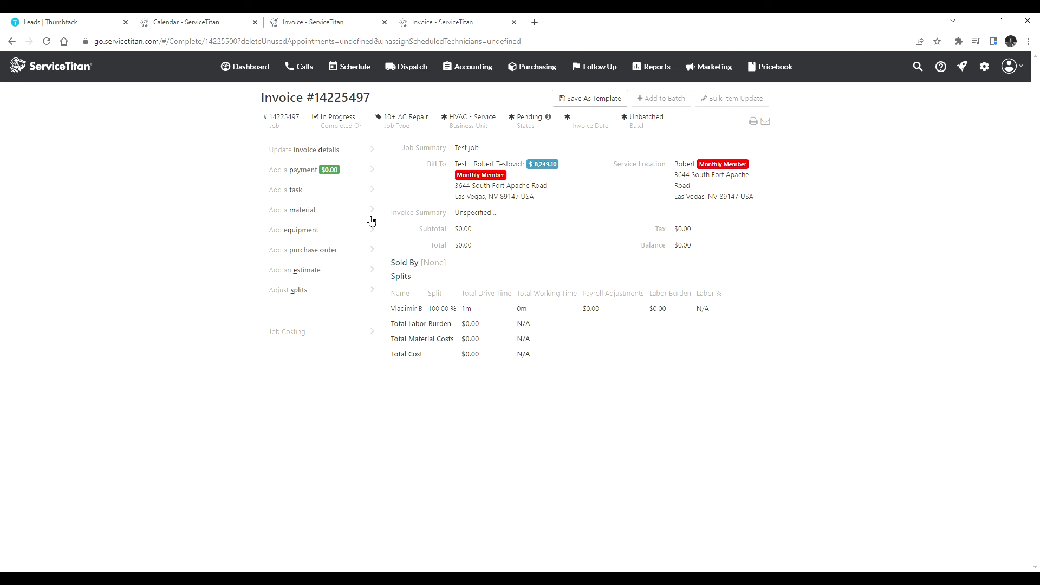
- Fill in the invoice summary with "Everything is working at this time." and save the invoice details
click(301, 151)
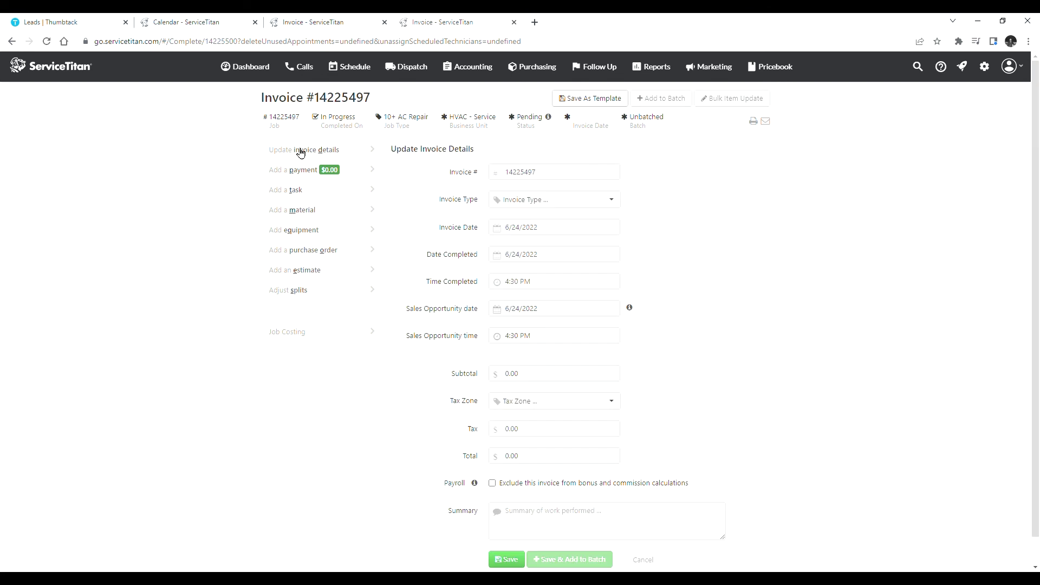
scroll(552, 479, down, 1)
click(554, 497)
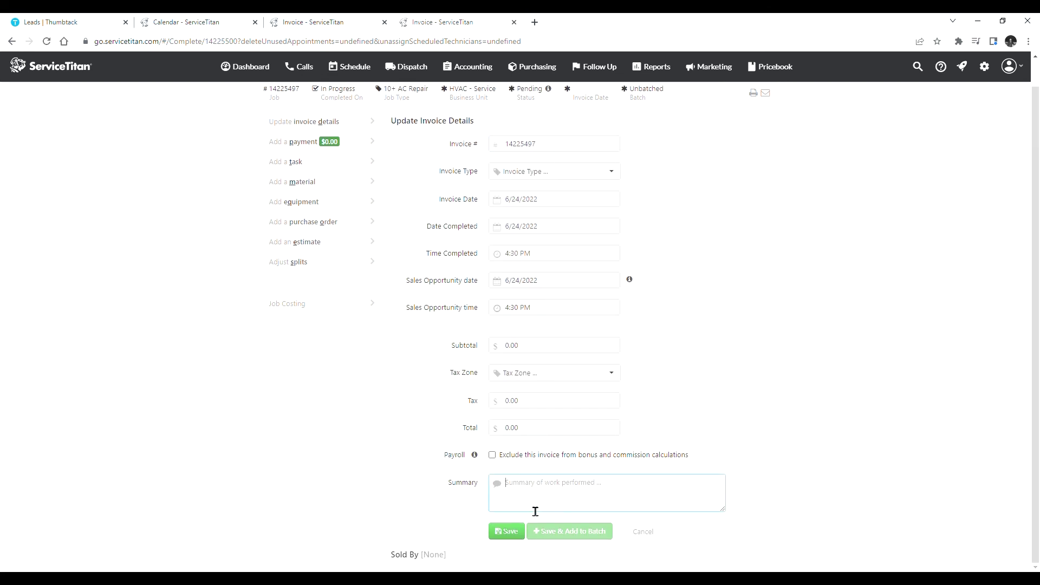
text(Everything is working at this time.)
click(508, 534)
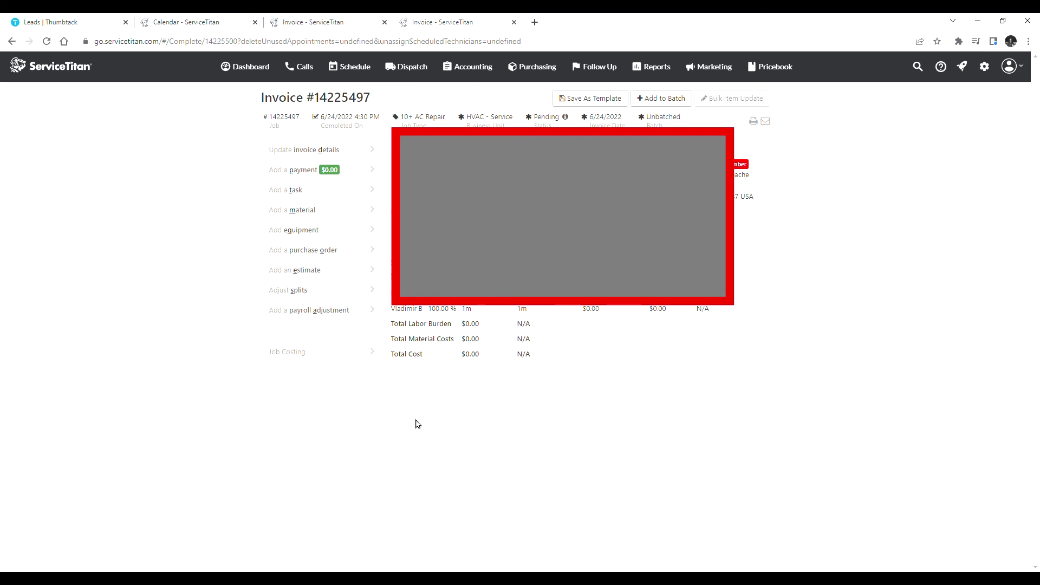
- Open the job record from the invoice and review its status and activity history
click(280, 122)
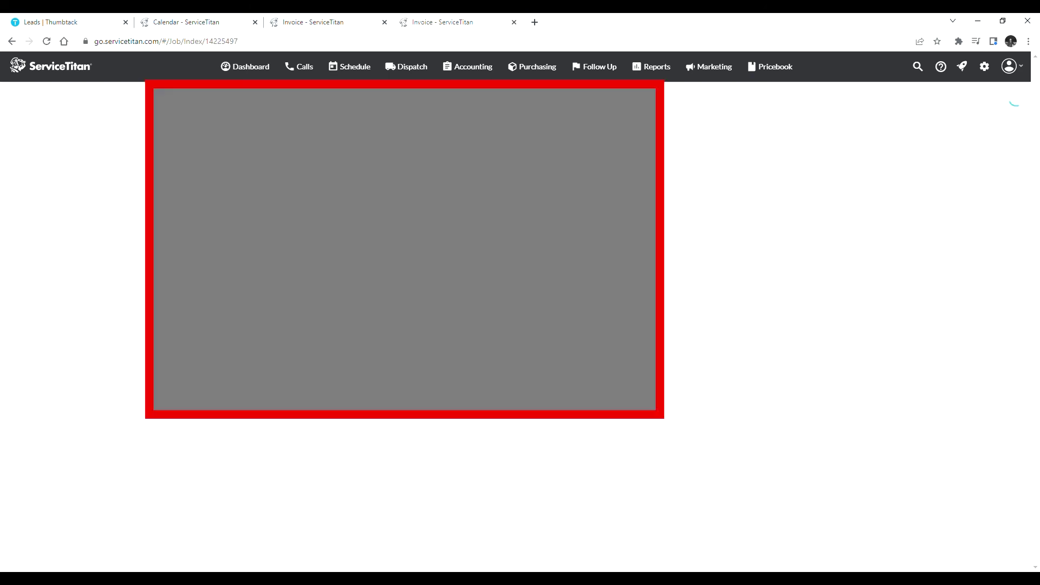
scroll(674, 365, down, 5)
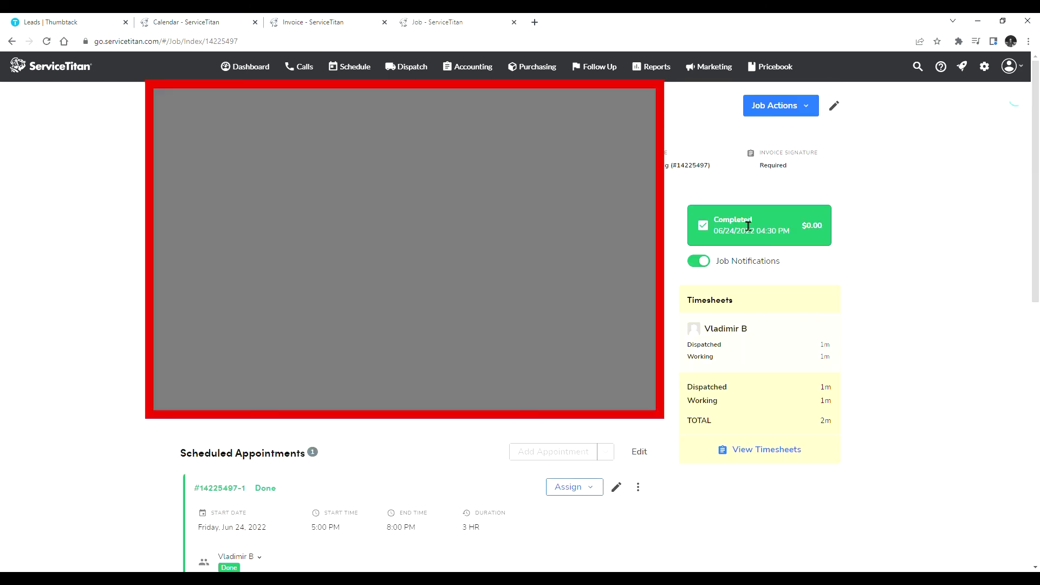
scroll(894, 260, down, 5)
scroll(858, 295, down, 6)
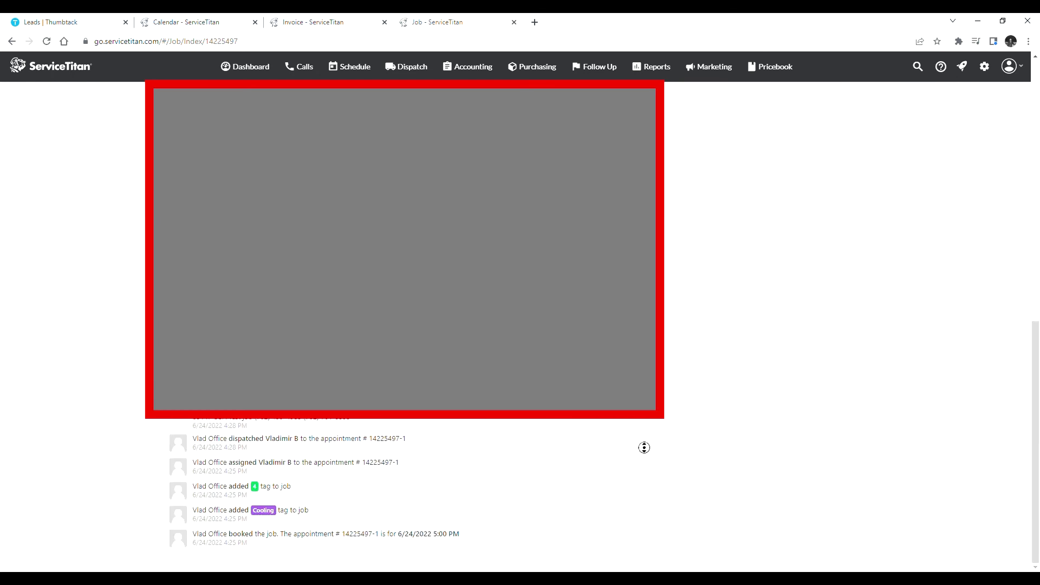
- Reopen the job's invoice and start a Misc task described as "Tested air conditioning system. Everything is working fine." on two lines
click(681, 169)
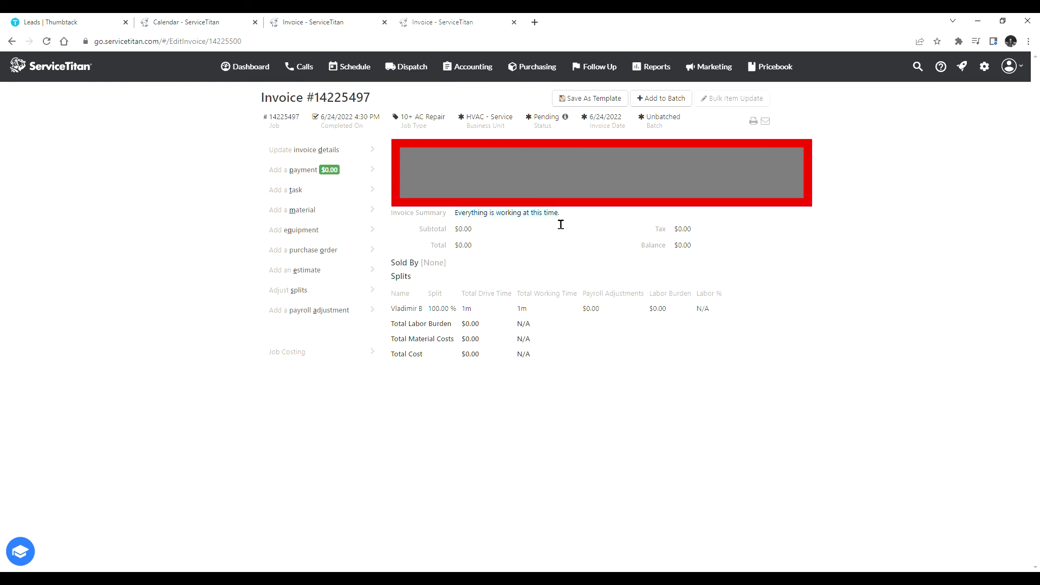
click(329, 195)
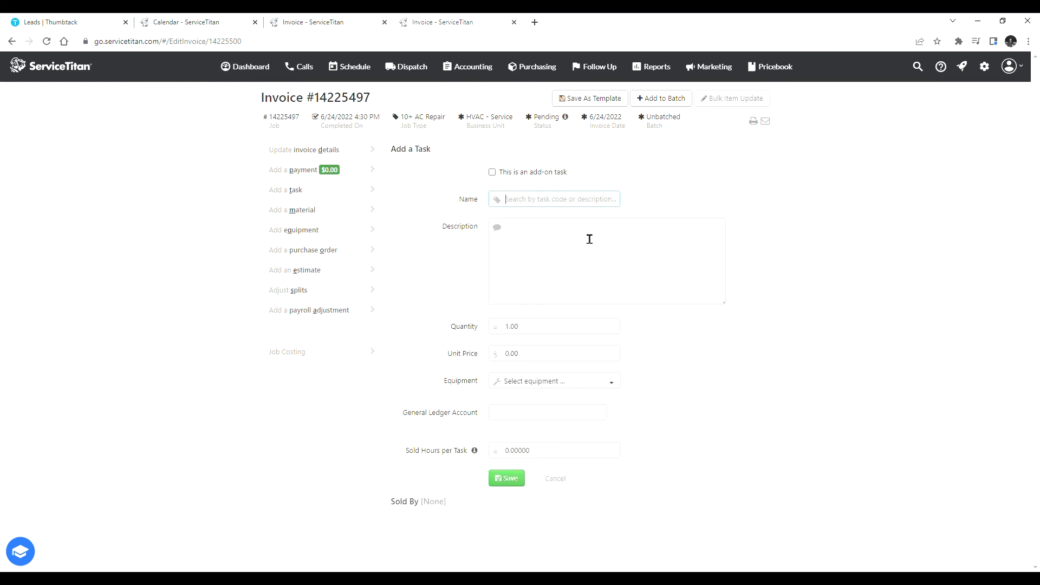
text(Misc)
click(573, 211)
drag(698, 250, 481, 229)
text(Test)
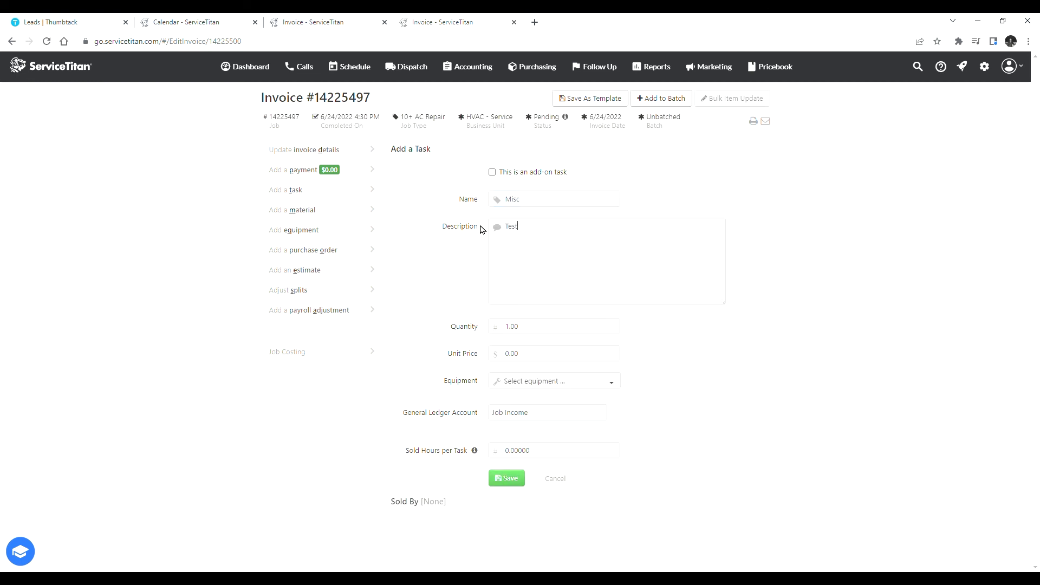
text(ed air conditioning system.)
key(Return)
text(Everything is working fine.)
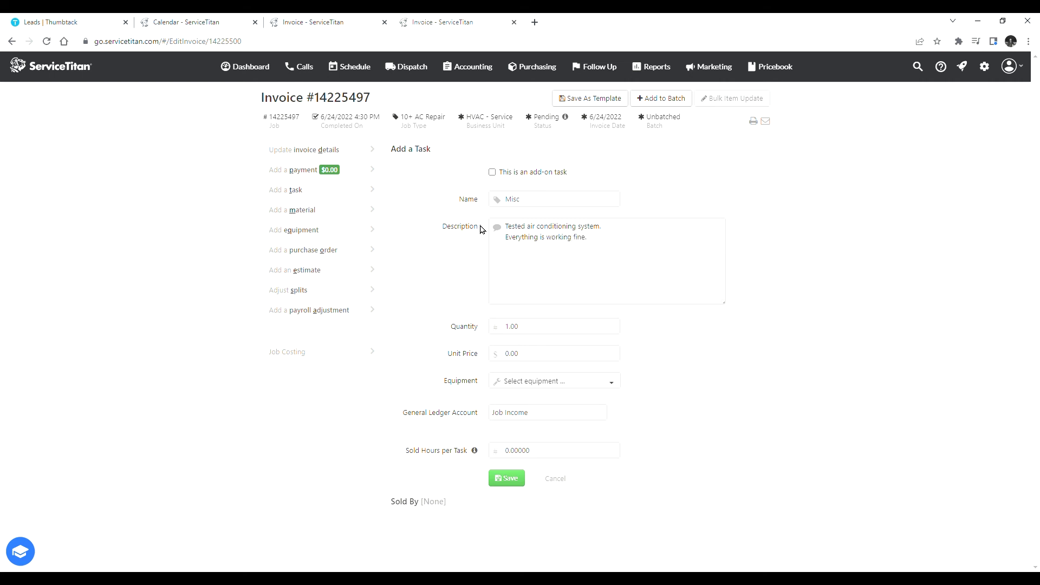
- Set the Misc task's unit price to $50.00 and save the task
click(534, 358)
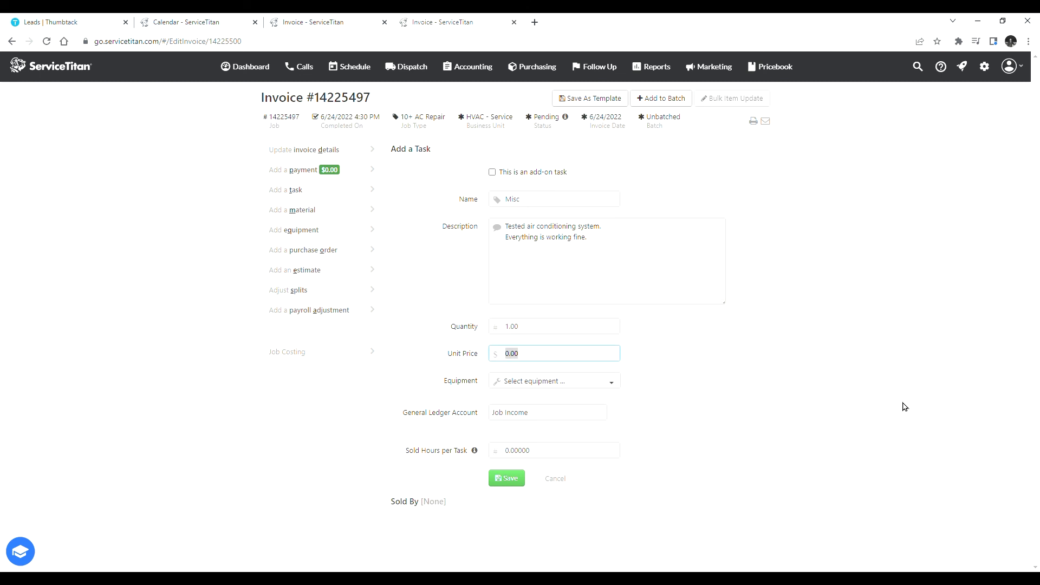
text(50)
click(509, 479)
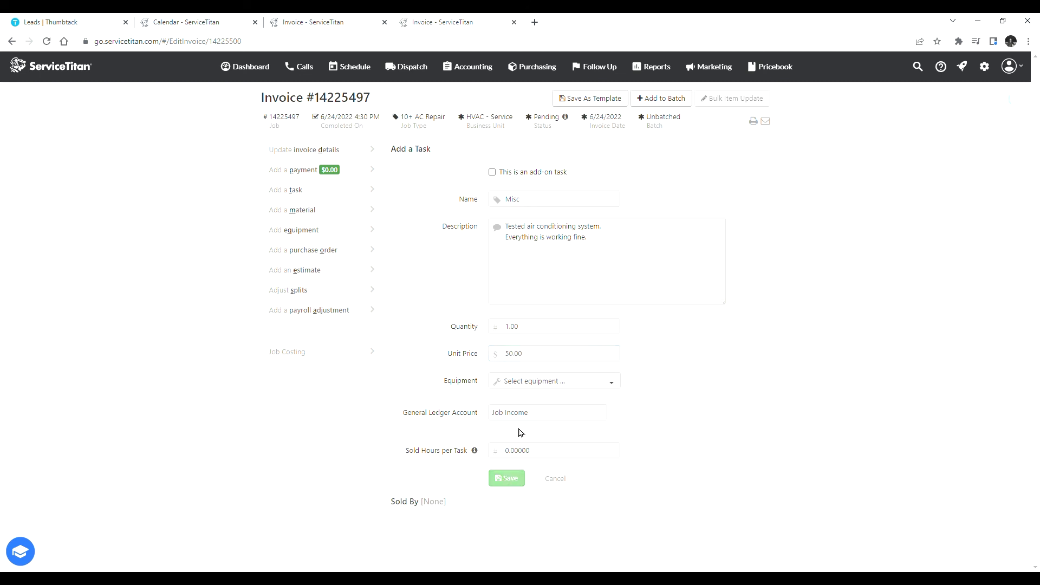
- Add a $50.00 payment of type Check with check number 555 to the invoice and save it
click(290, 171)
click(579, 206)
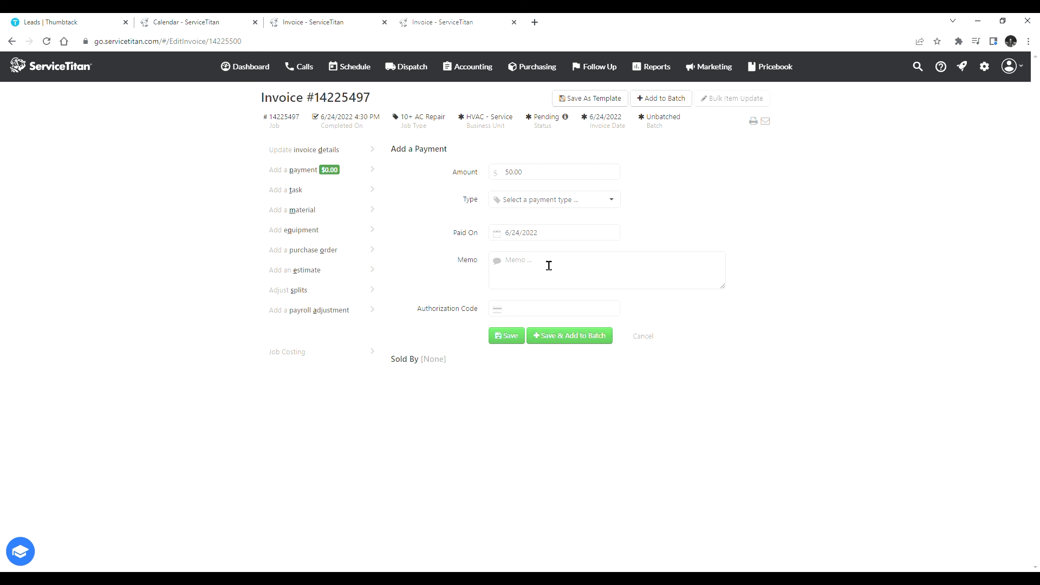
click(540, 201)
click(541, 243)
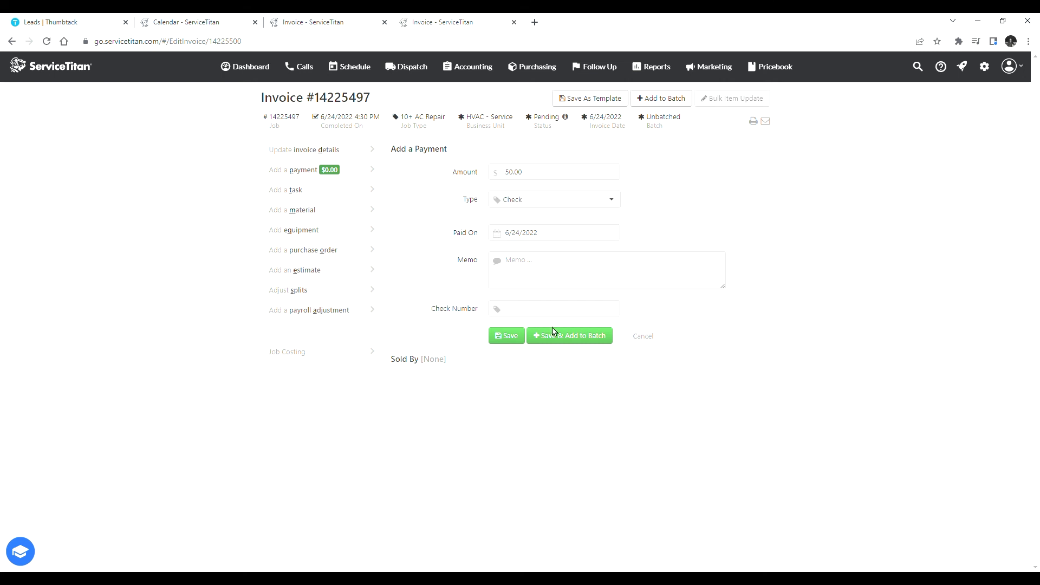
text(555)
click(521, 336)
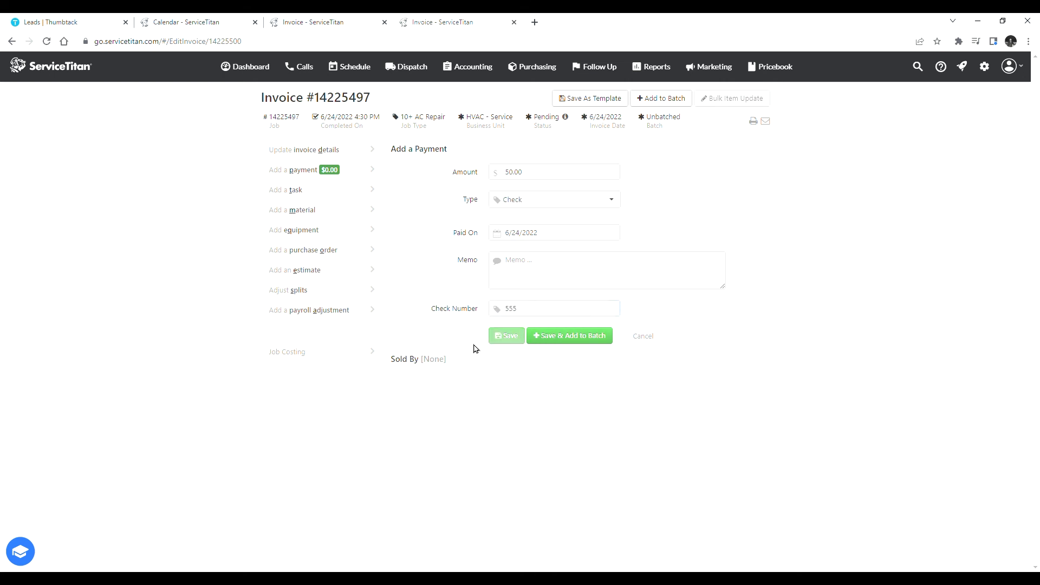